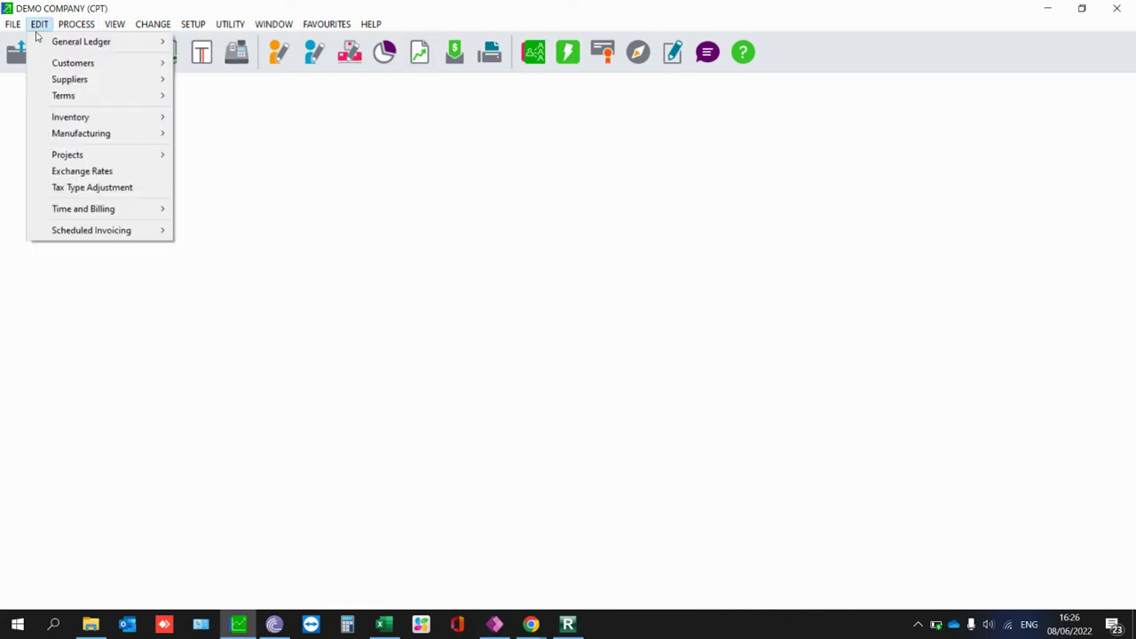
# Show the Edit menu's record types: general ledger, customers, suppliers, inventory and more
pyautogui.moveTo(42, 45)
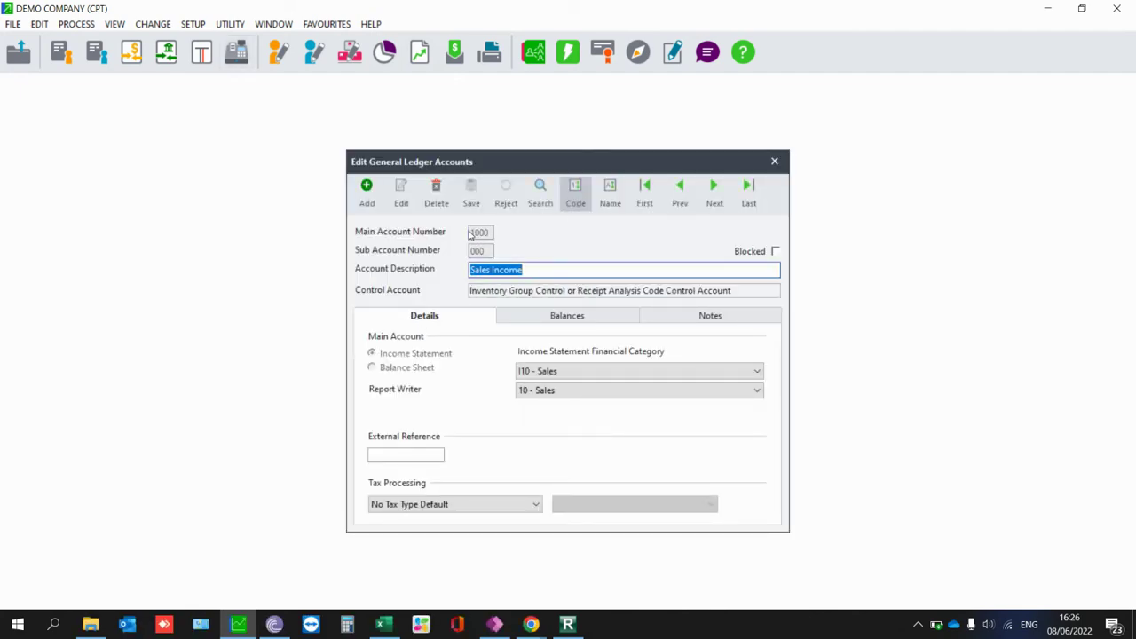
# Add general ledger account 1860 'Sales Income' in category I10 - Sales and save it
pyautogui.click(367, 192)
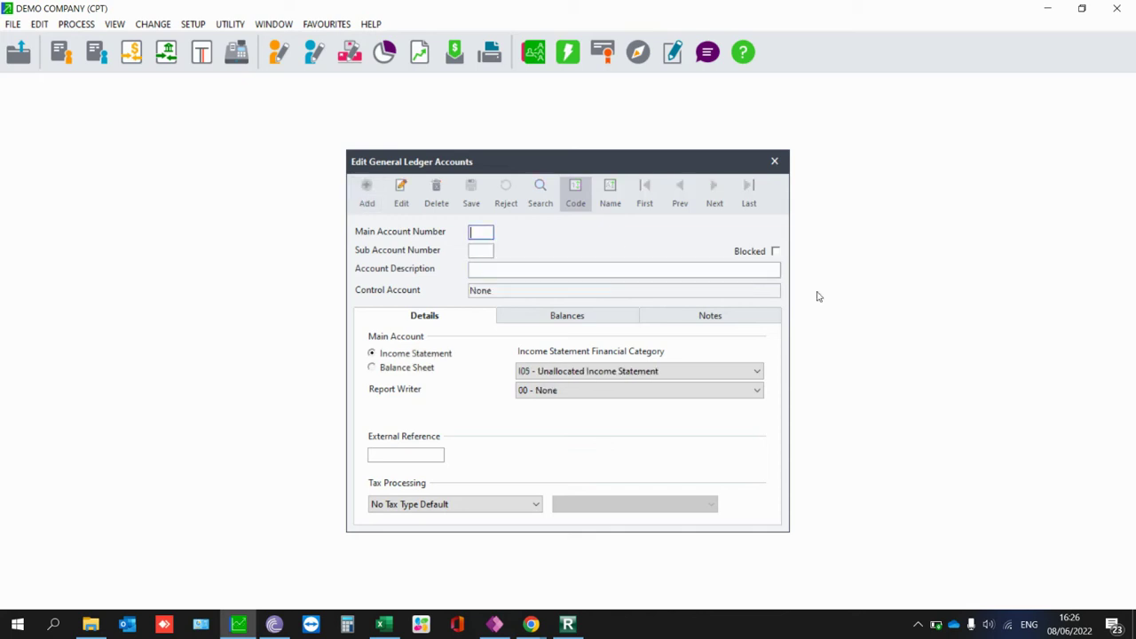
pyautogui.write('1860')
pyautogui.press('Tab')
pyautogui.write('Sa')
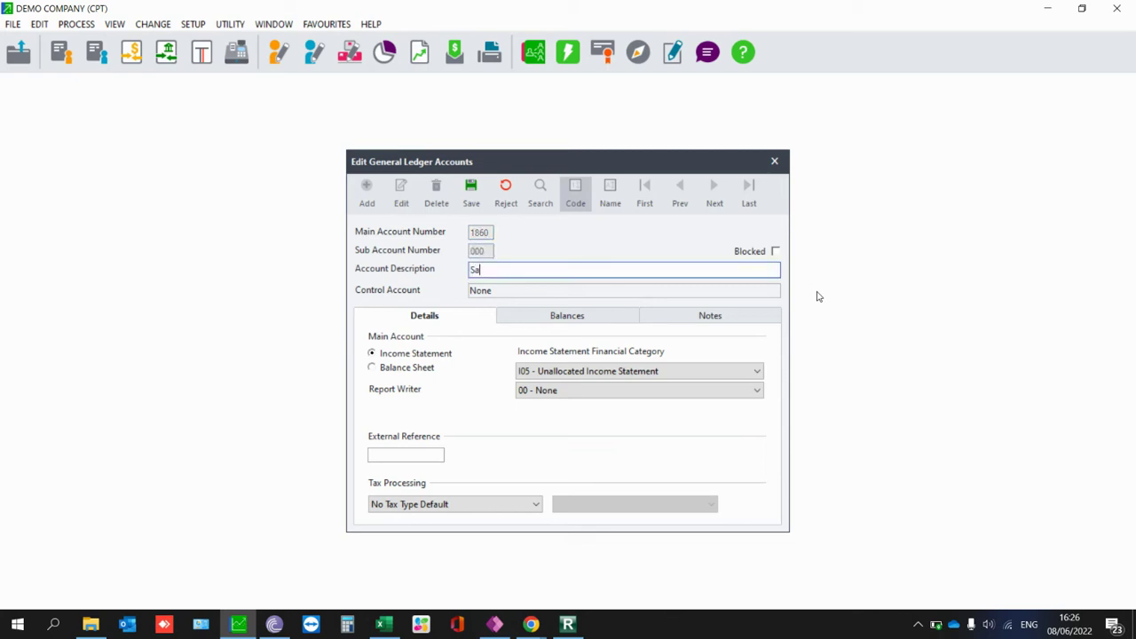
pyautogui.write('les Income')
pyautogui.click(670, 373)
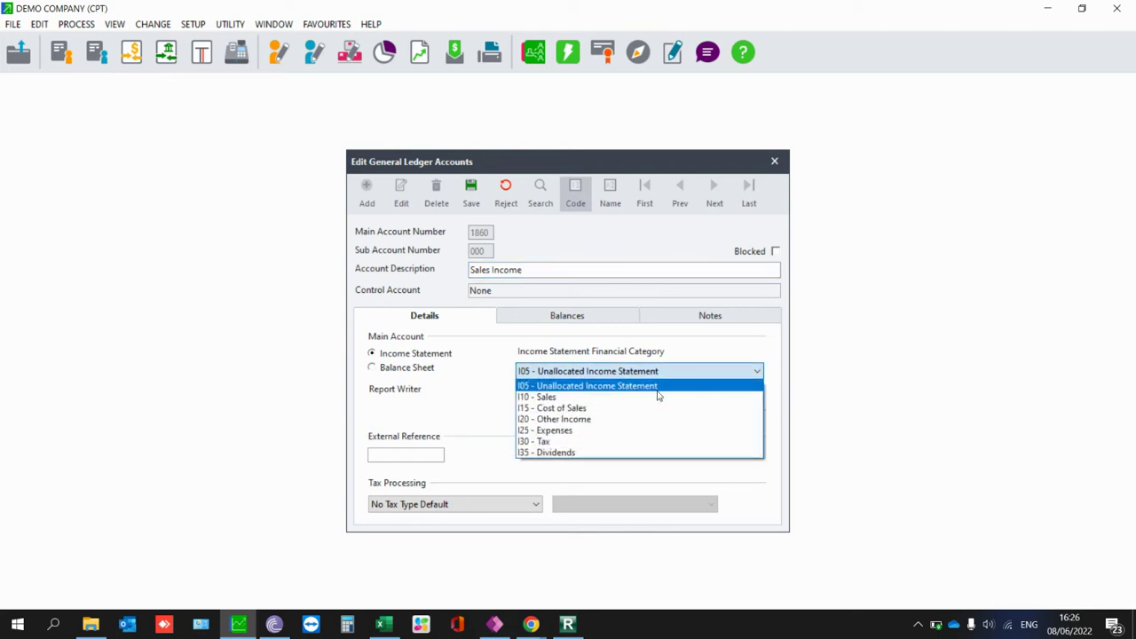
pyautogui.click(576, 398)
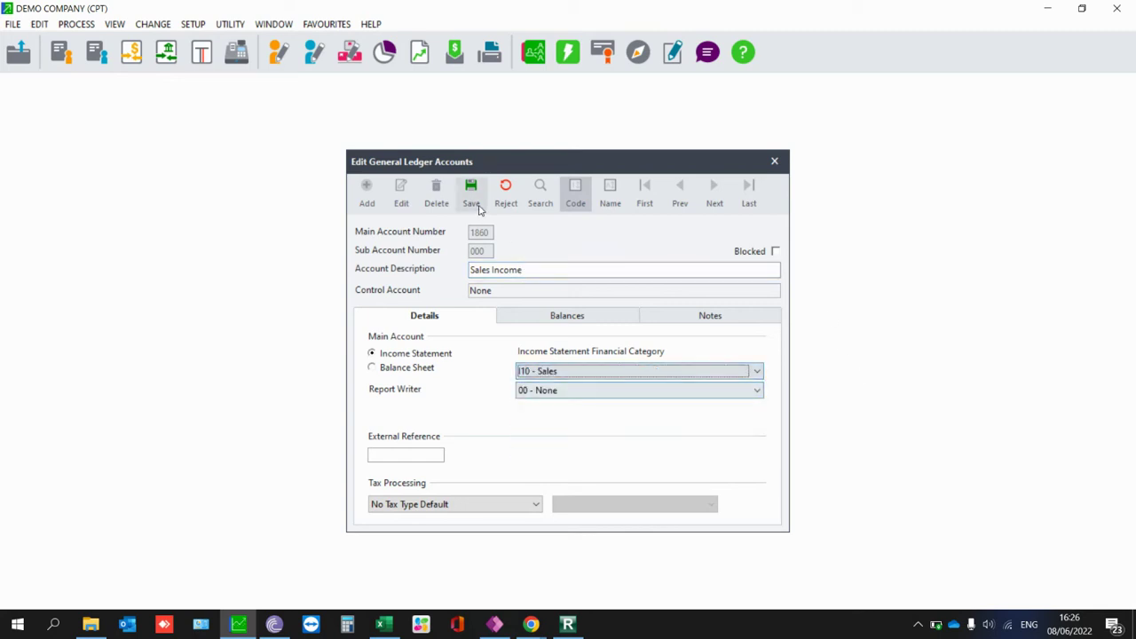
pyautogui.click(471, 193)
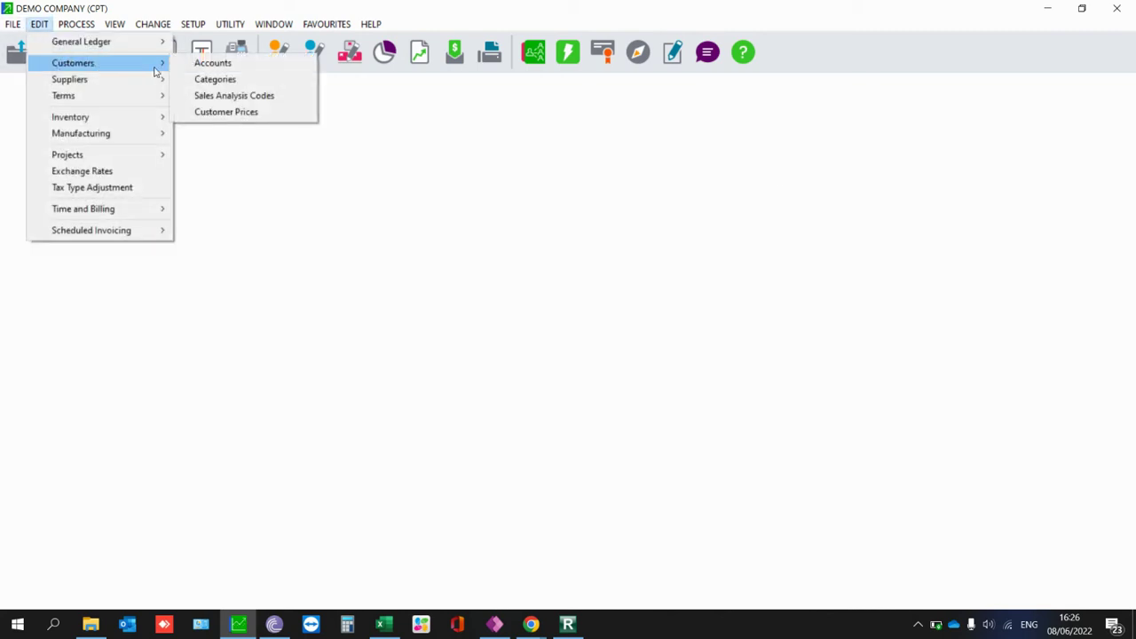
pyautogui.click(213, 68)
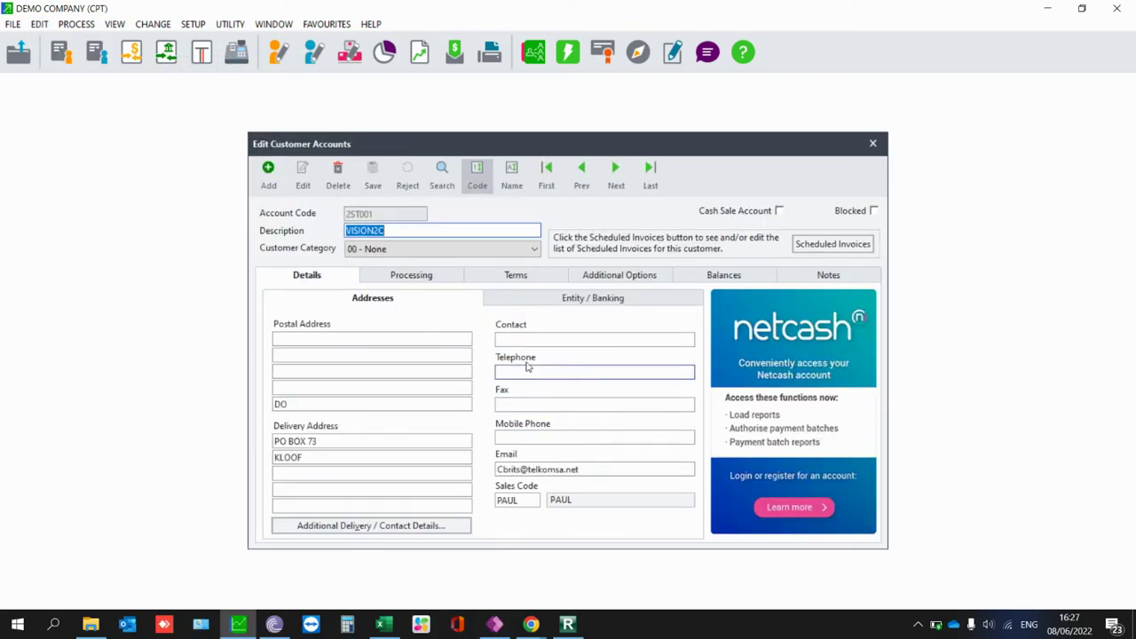
pyautogui.click(425, 279)
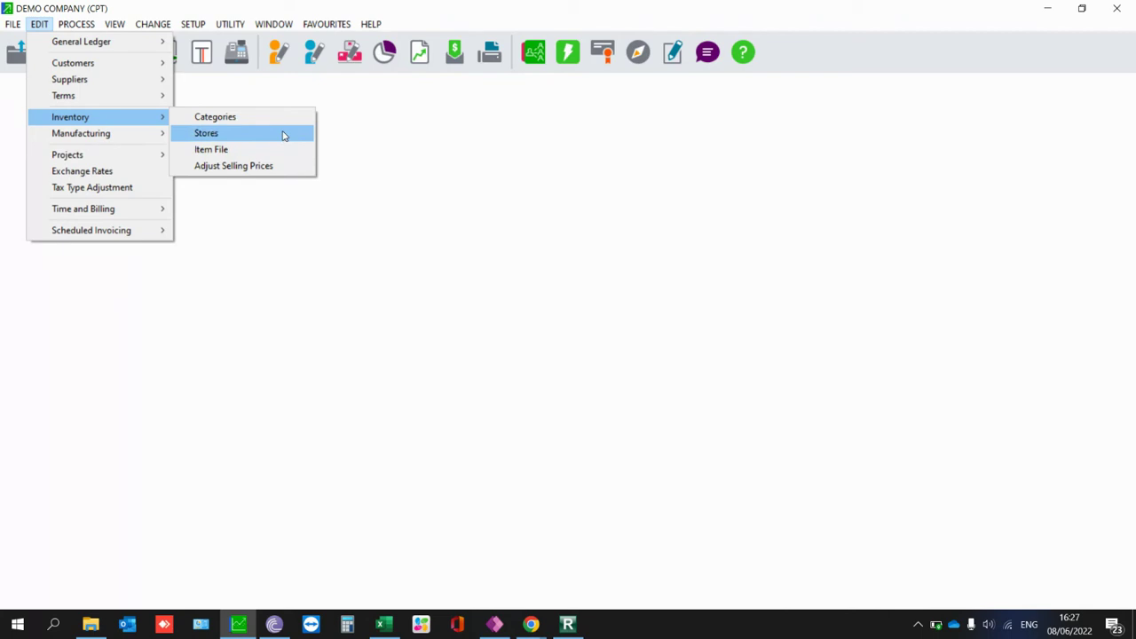
# Open the inventory item file and keep its category as 105 - Consumables
pyautogui.click(269, 148)
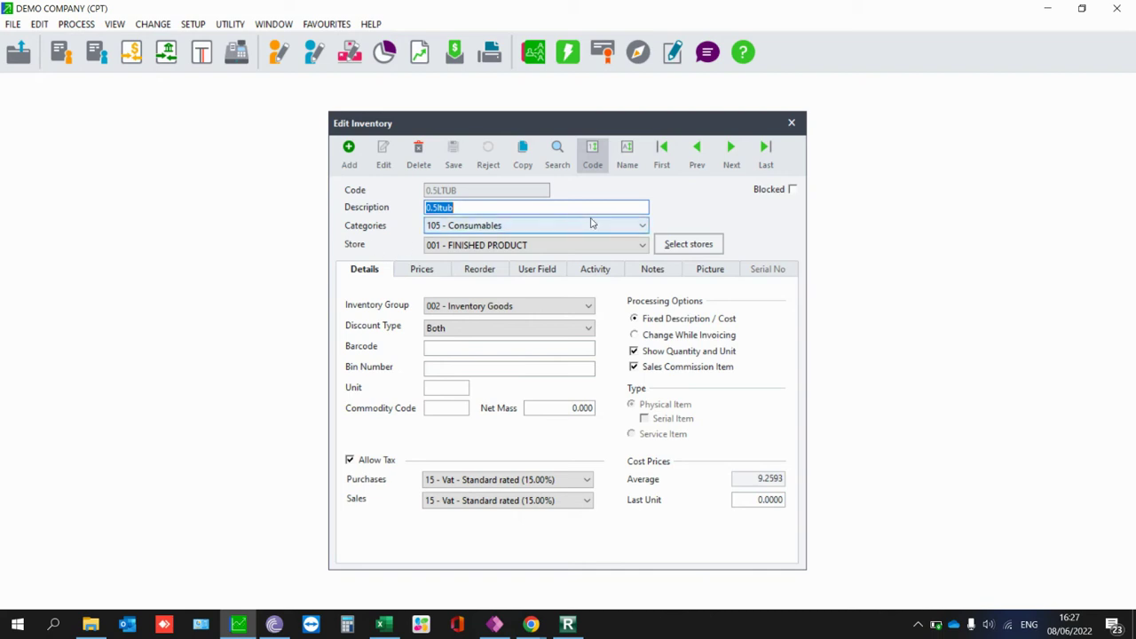
pyautogui.click(591, 227)
pyautogui.click(591, 227)
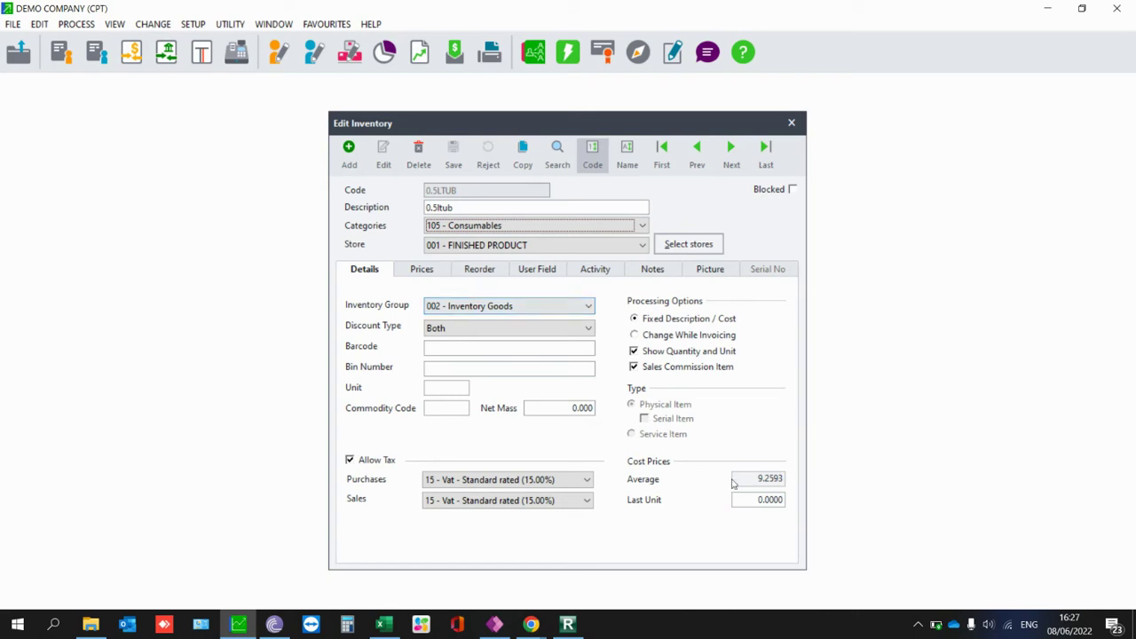
# Review the item's selling prices on the Prices tab, then close the item record
pyautogui.click(421, 271)
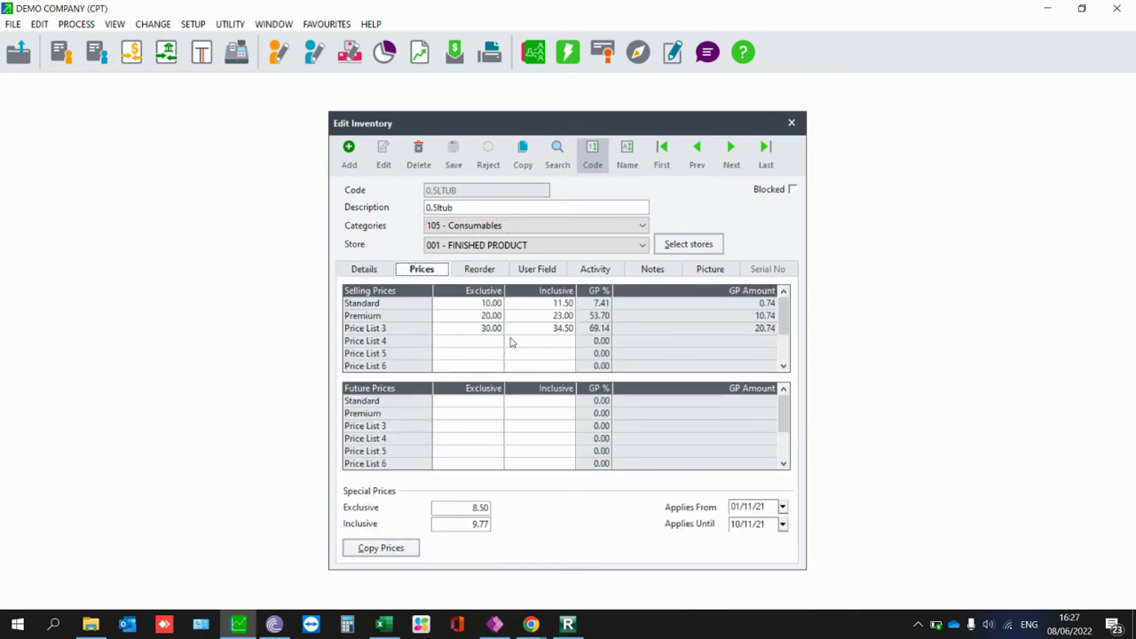
pyautogui.click(783, 367)
pyautogui.click(783, 366)
pyautogui.click(783, 367)
pyautogui.click(783, 367)
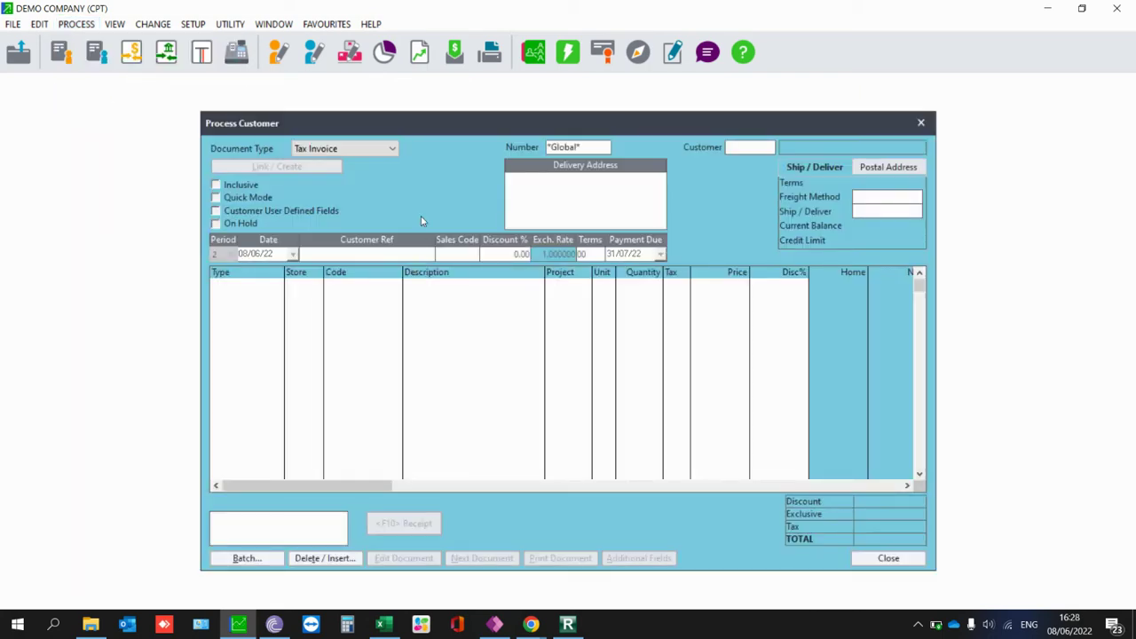
# Leave the document type as Tax Invoice and close Process Customer without entering a document
pyautogui.click(371, 153)
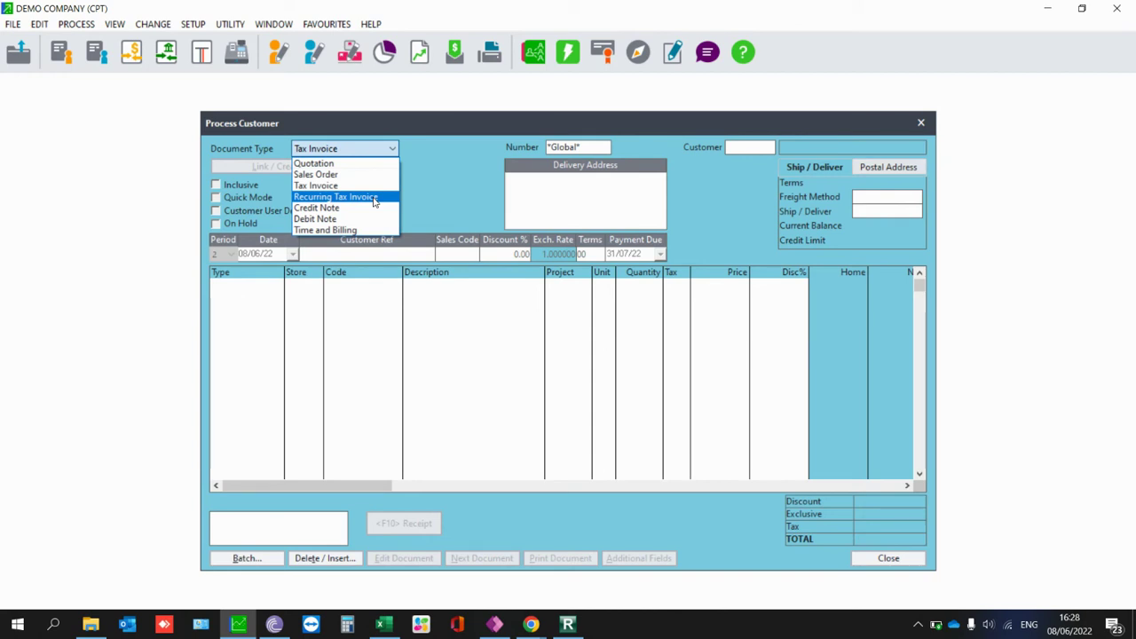
pyautogui.click(928, 127)
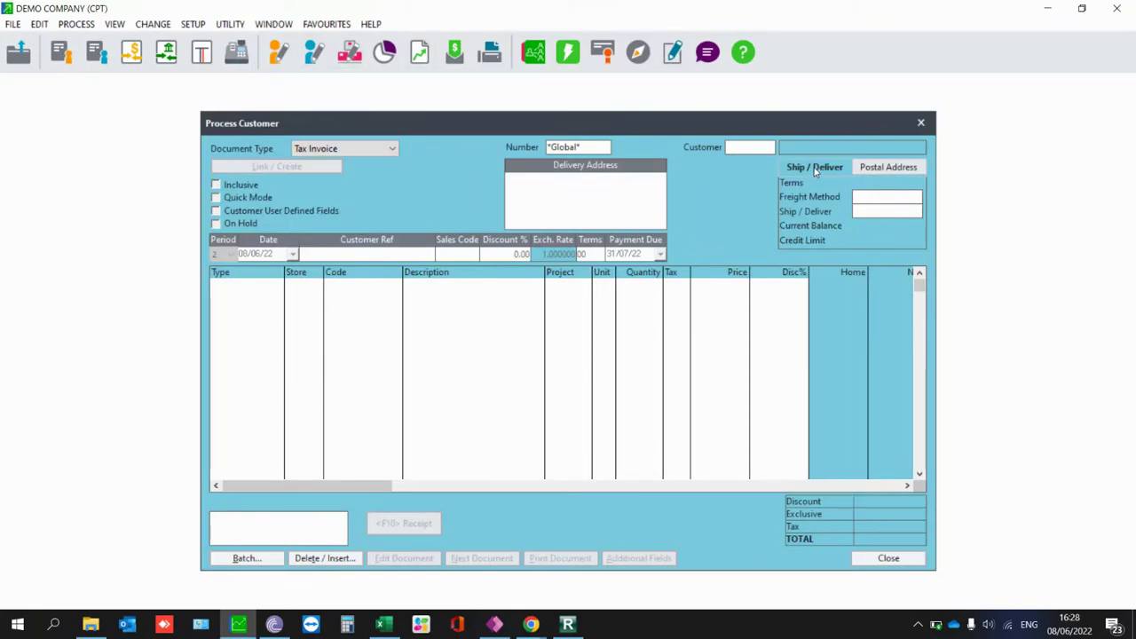
pyautogui.click(921, 122)
# Open scheduled invoice 123 for editing from Edit > Scheduled Invoicing > Schedules
pyautogui.click(39, 24)
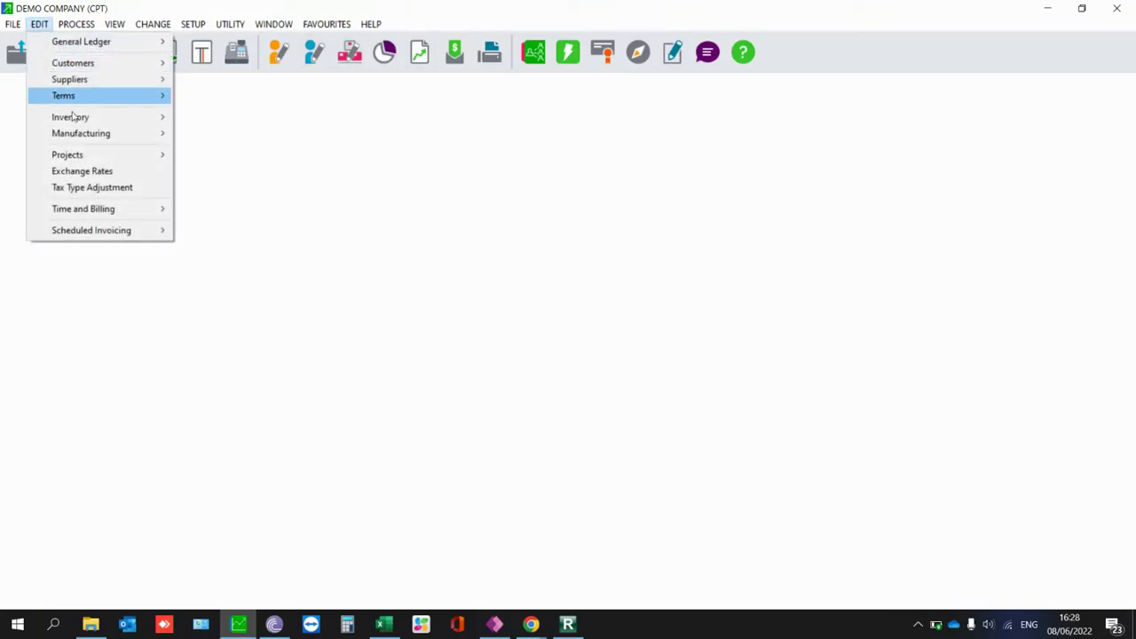
pyautogui.moveTo(110, 236)
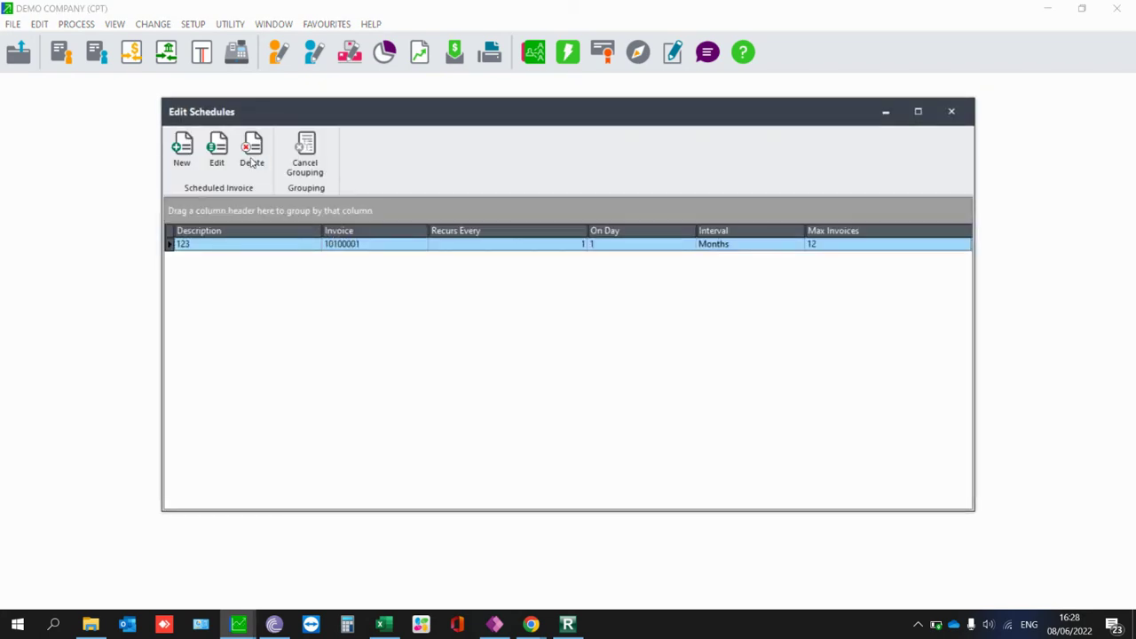
pyautogui.click(221, 155)
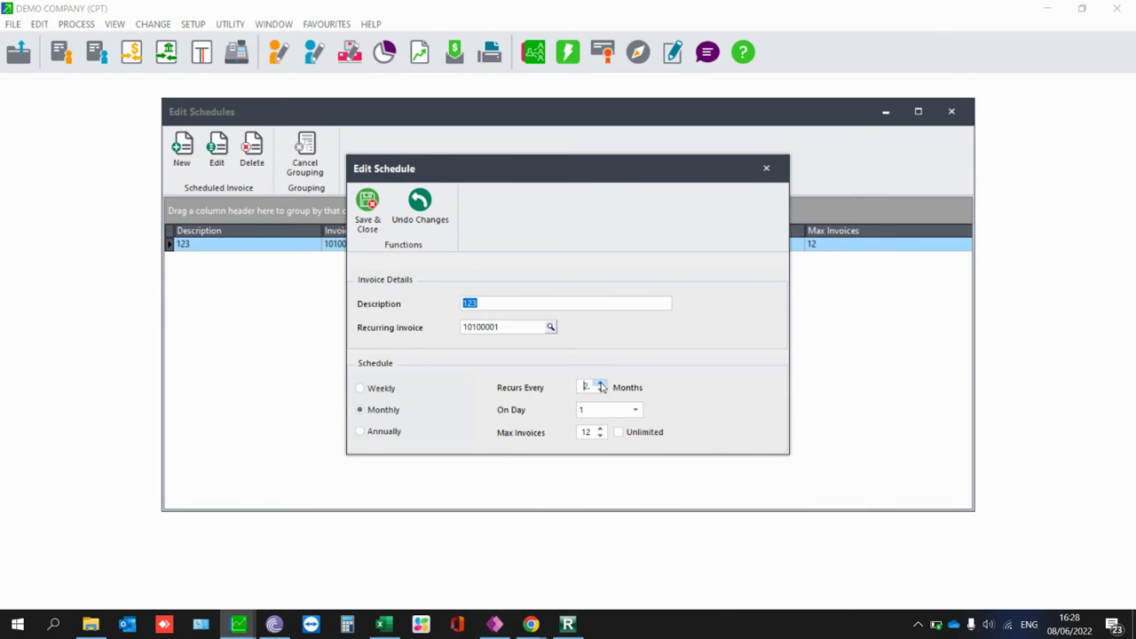
# Nudge the Recurs Every value up and back, then close without saving the schedule
pyautogui.click(601, 387)
pyautogui.click(601, 387)
pyautogui.click(600, 391)
pyautogui.click(767, 169)
pyautogui.click(575, 361)
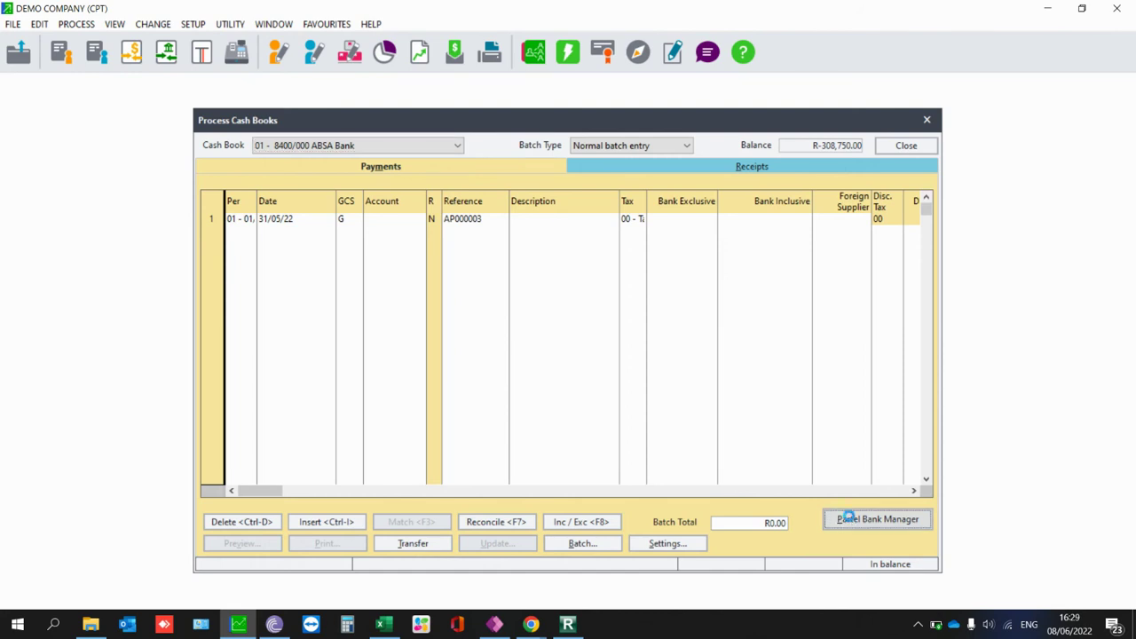
# Preview the 485-record ABSA Bank statement in Bank Manager, then close it and the cash book
pyautogui.click(847, 519)
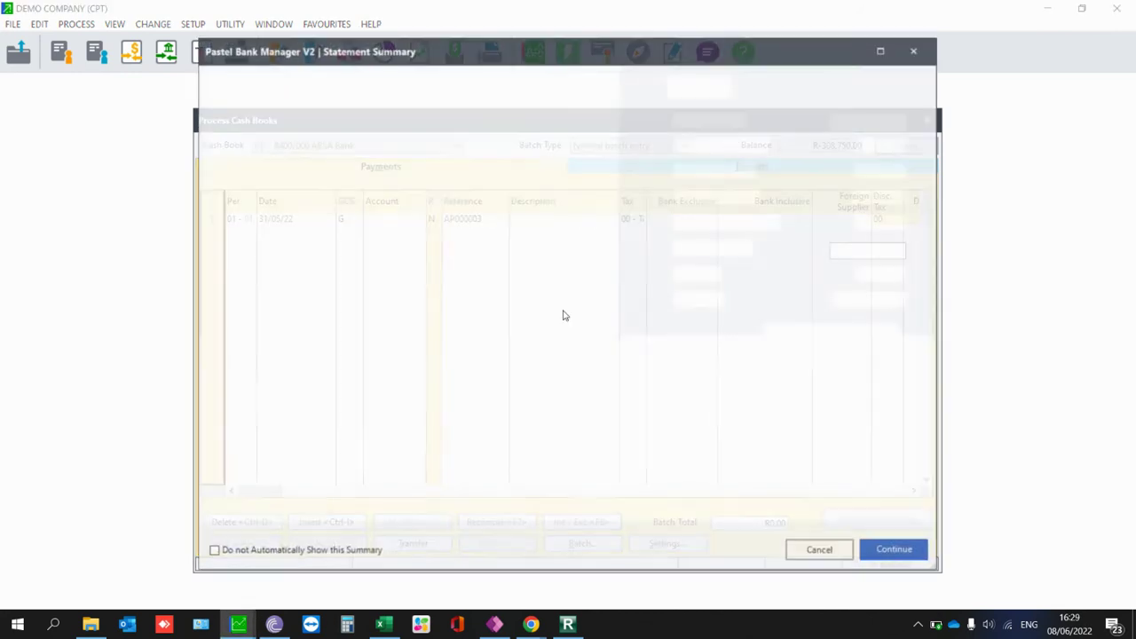
pyautogui.click(898, 553)
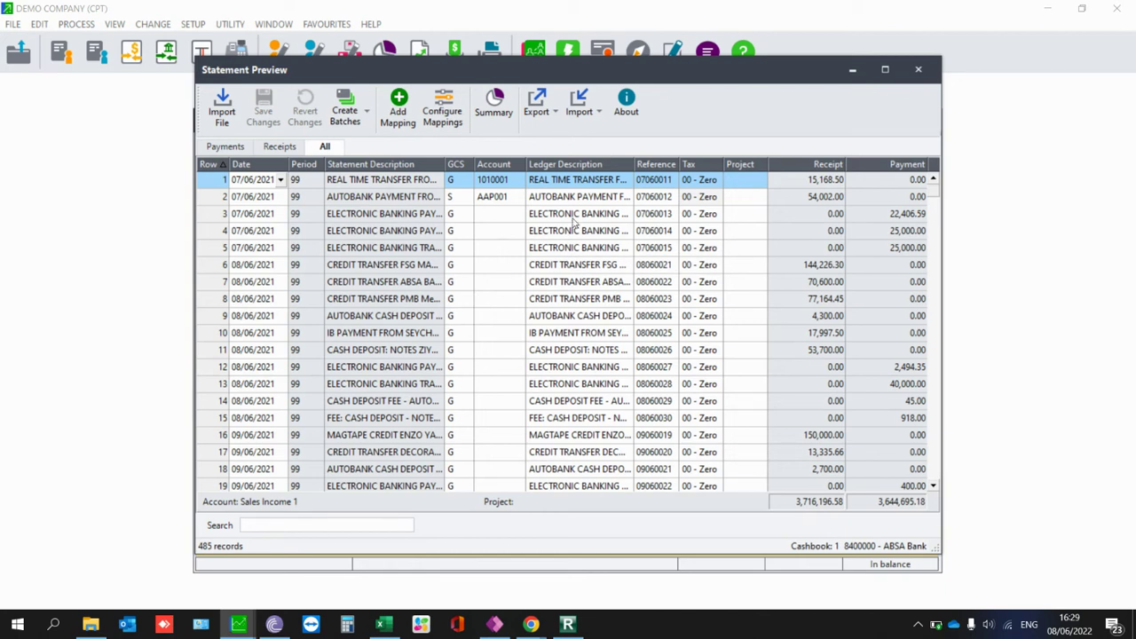
pyautogui.click(917, 71)
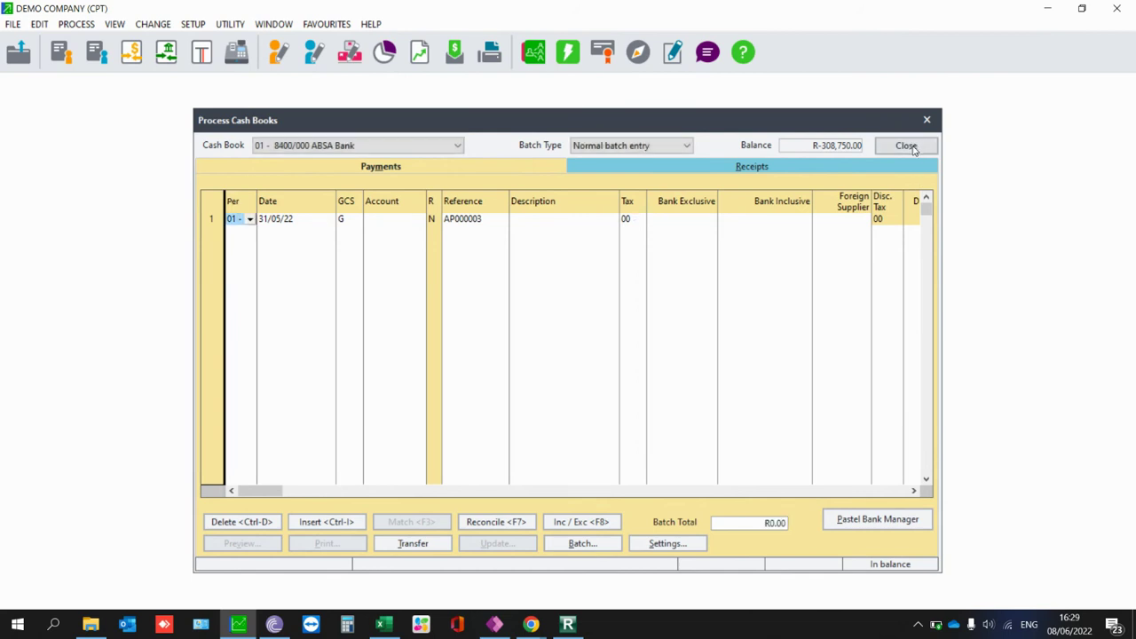
pyautogui.click(913, 149)
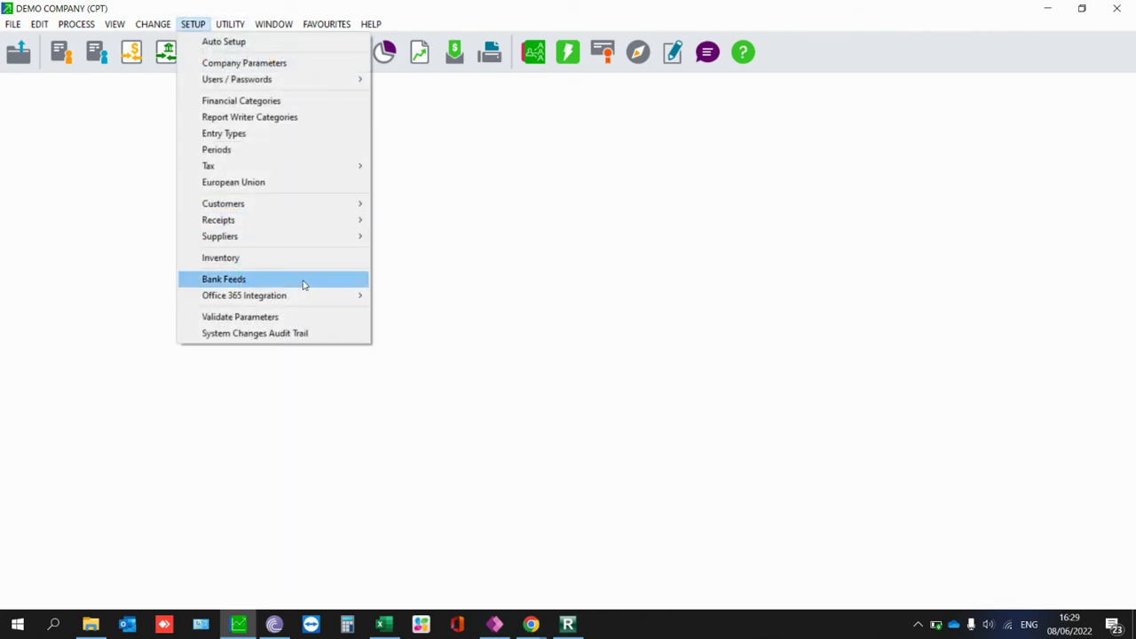
pyautogui.click(308, 283)
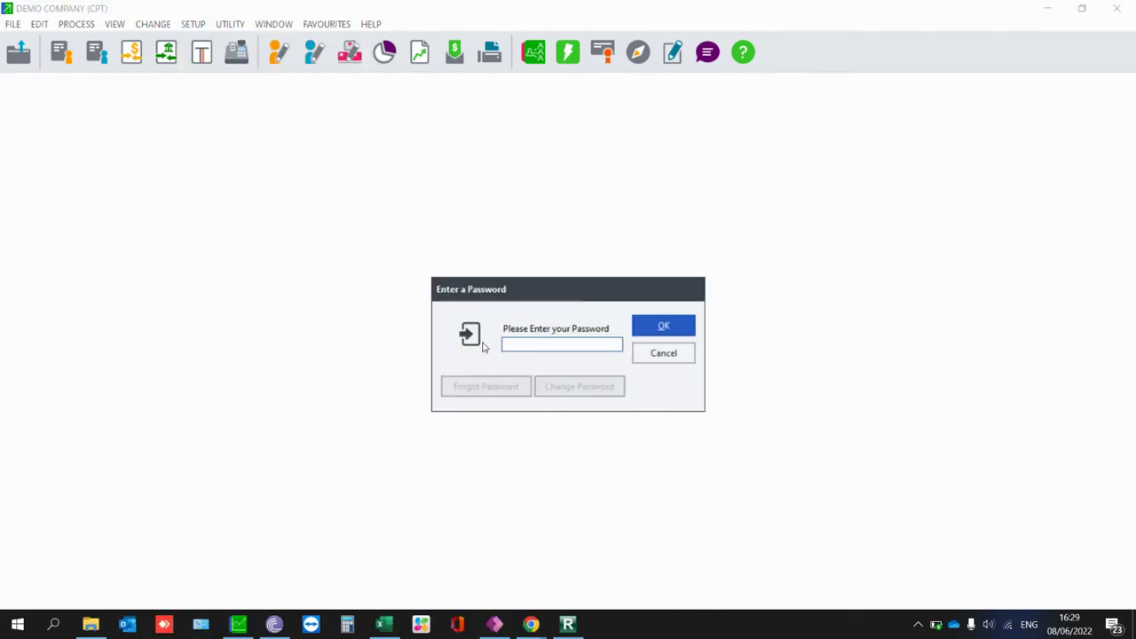
pyautogui.write('•••••••')
pyautogui.press('Return')
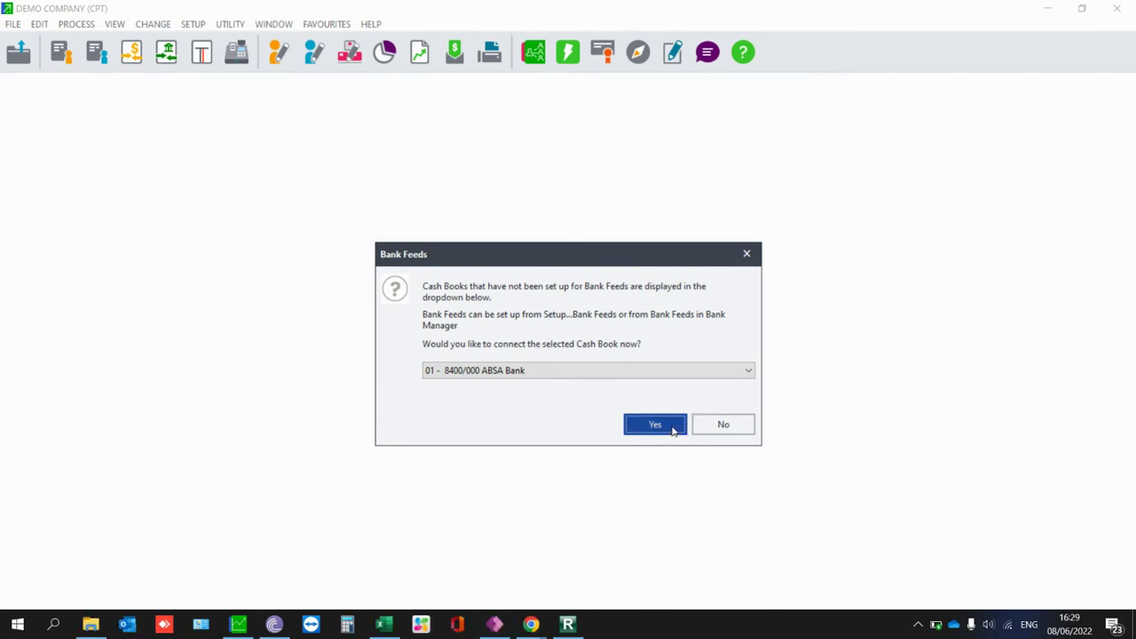
pyautogui.click(673, 431)
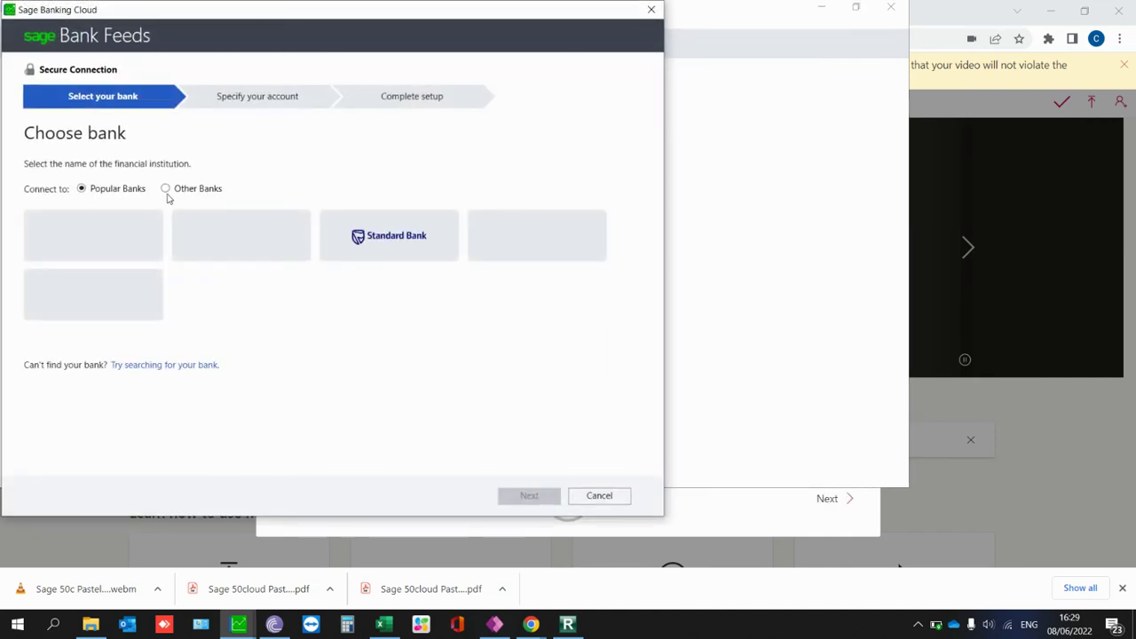
pyautogui.click(608, 503)
pyautogui.click(857, 7)
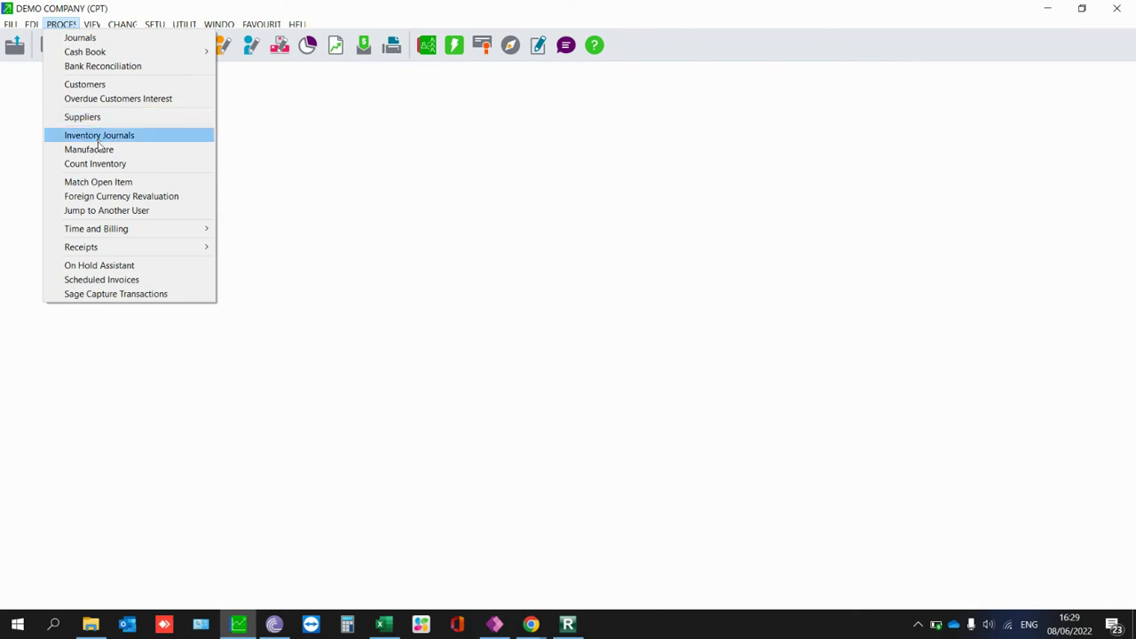
pyautogui.moveTo(95, 27)
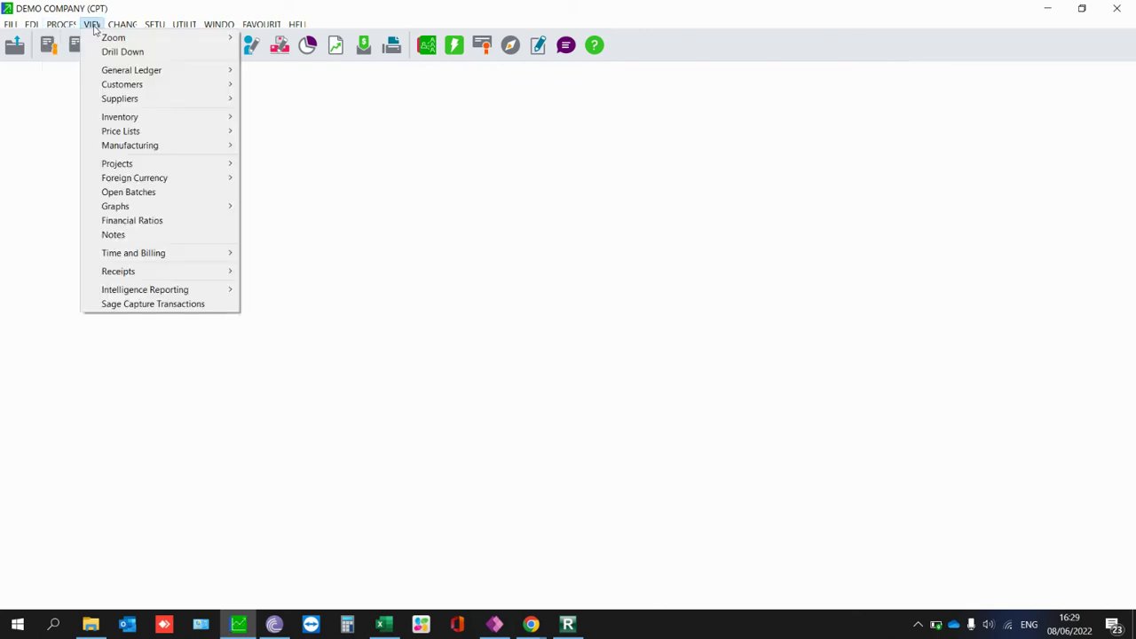
pyautogui.moveTo(138, 75)
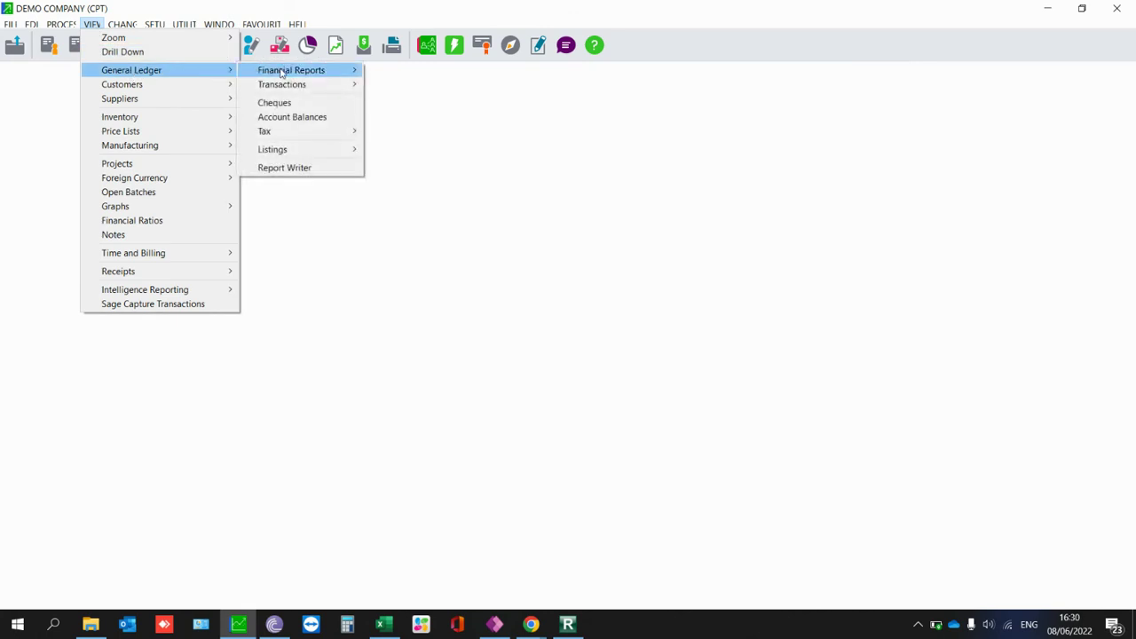
pyautogui.moveTo(281, 73)
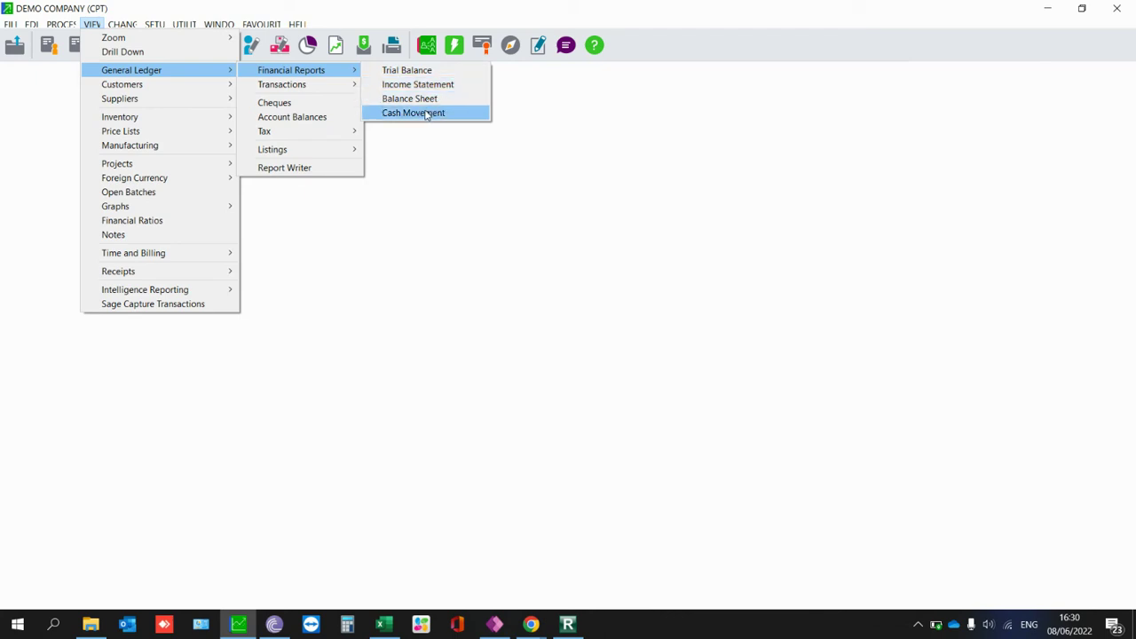
pyautogui.moveTo(210, 91)
pyautogui.moveTo(317, 104)
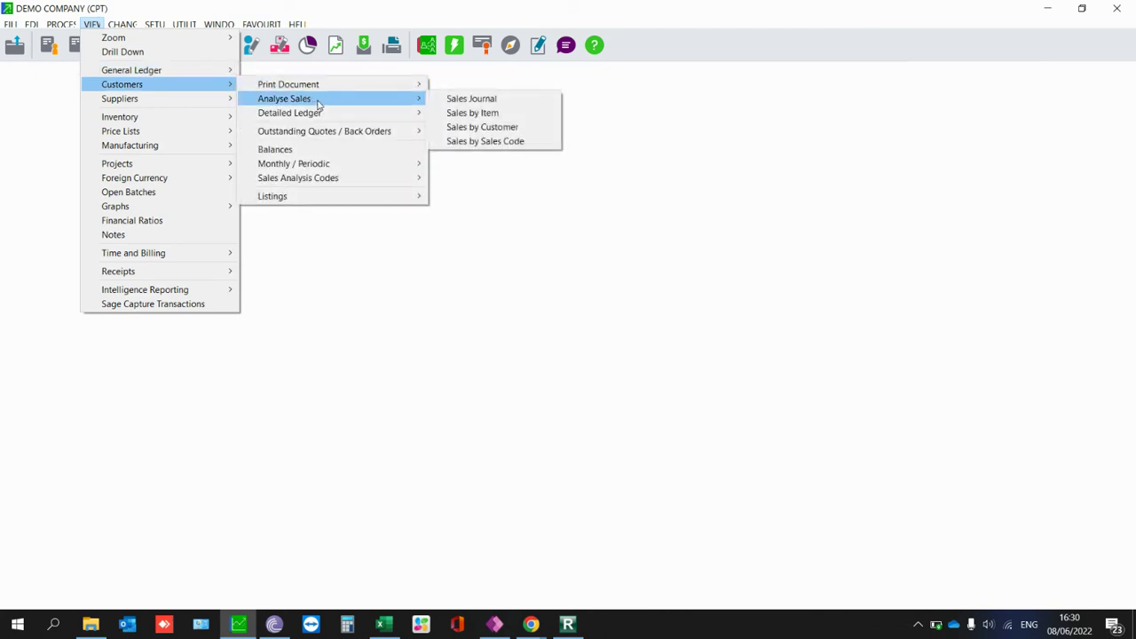
pyautogui.click(494, 129)
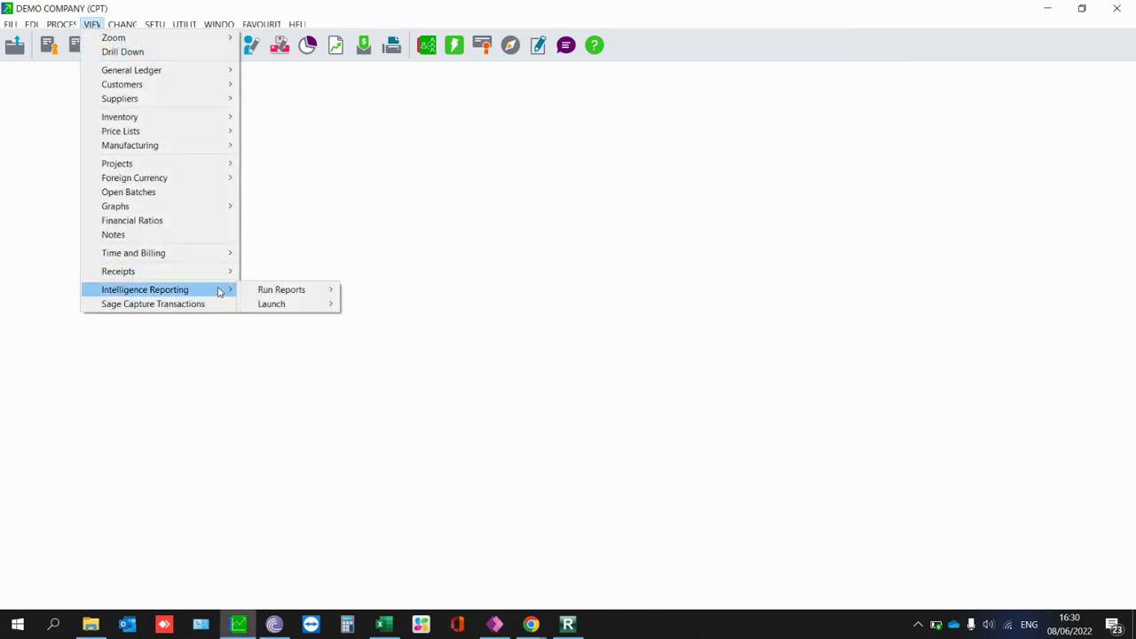
pyautogui.click(385, 628)
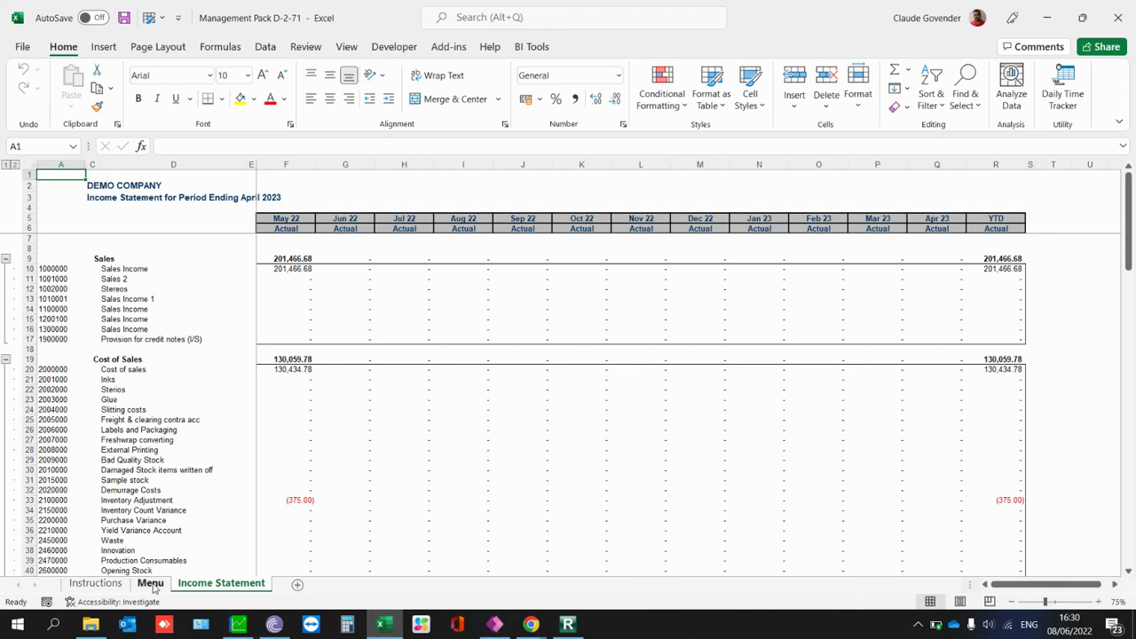
pyautogui.click(152, 586)
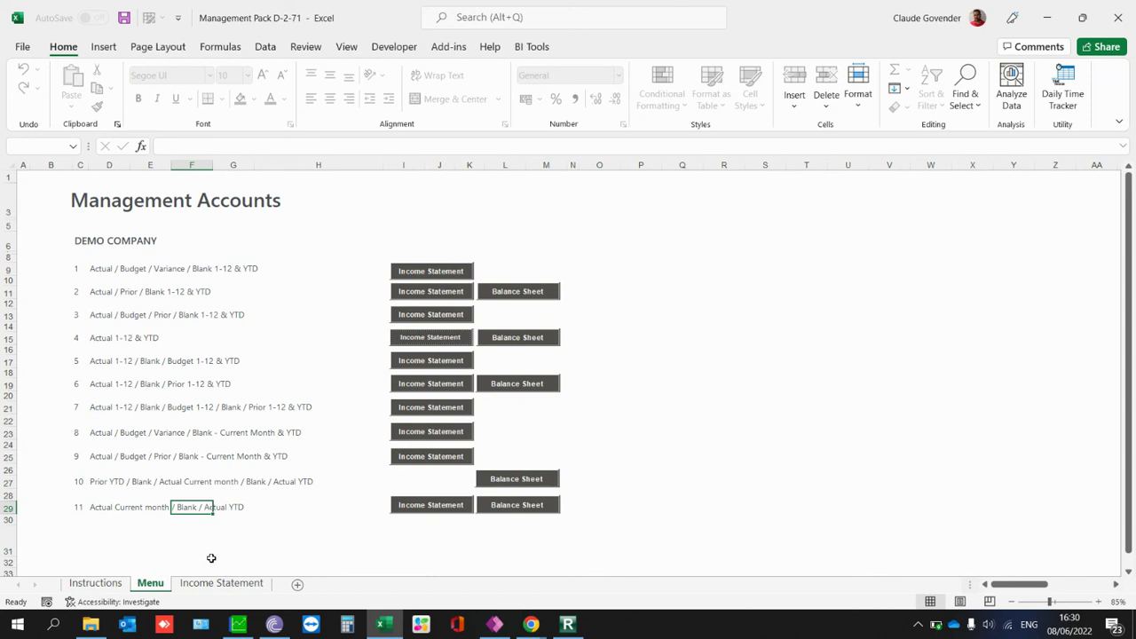
pyautogui.click(241, 589)
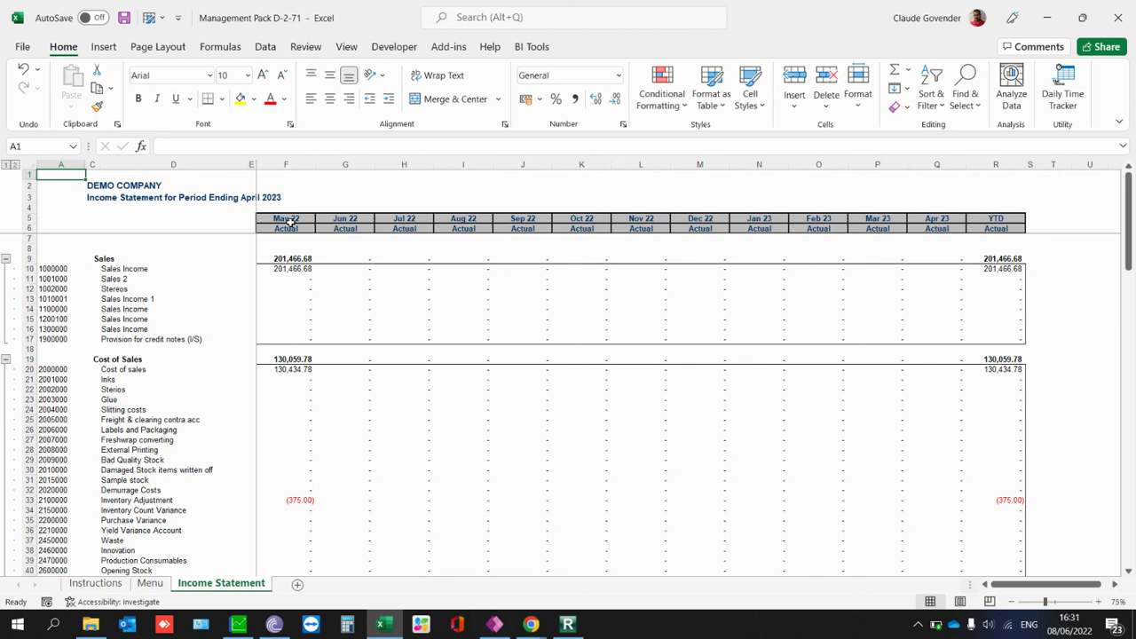
pyautogui.click(143, 206)
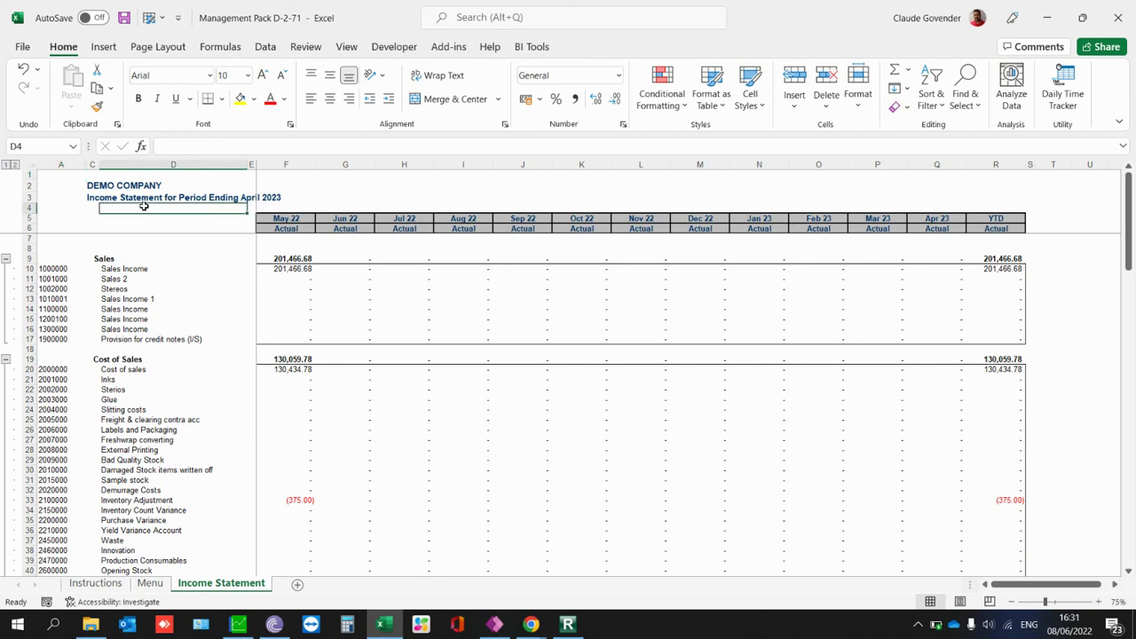
pyautogui.press('Left')
pyautogui.press('Left')
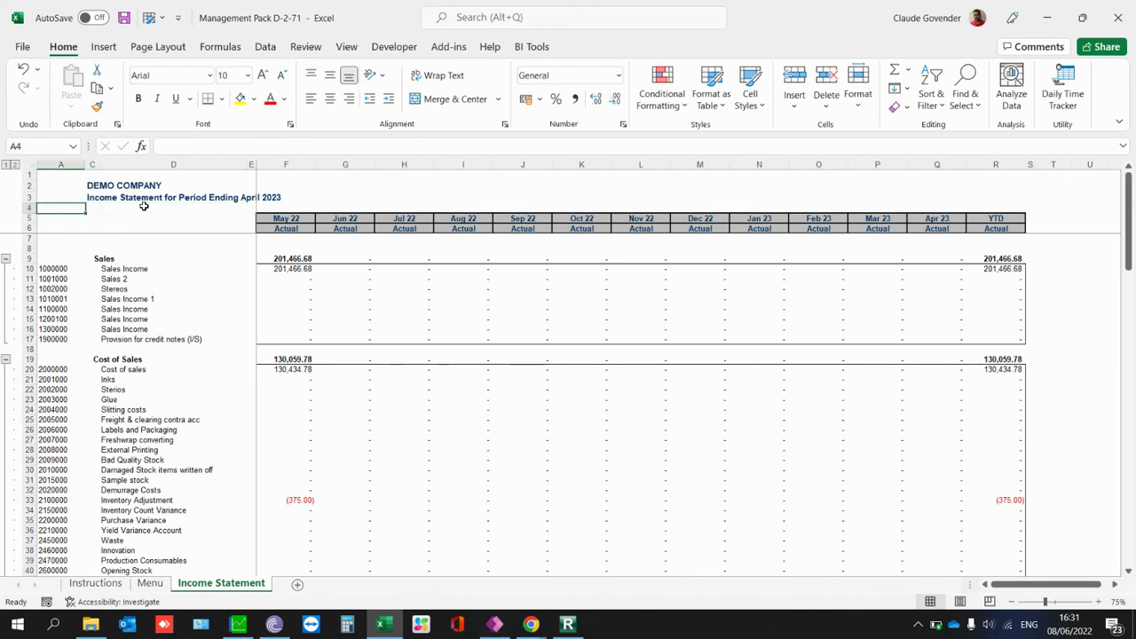
pyautogui.press('Right')
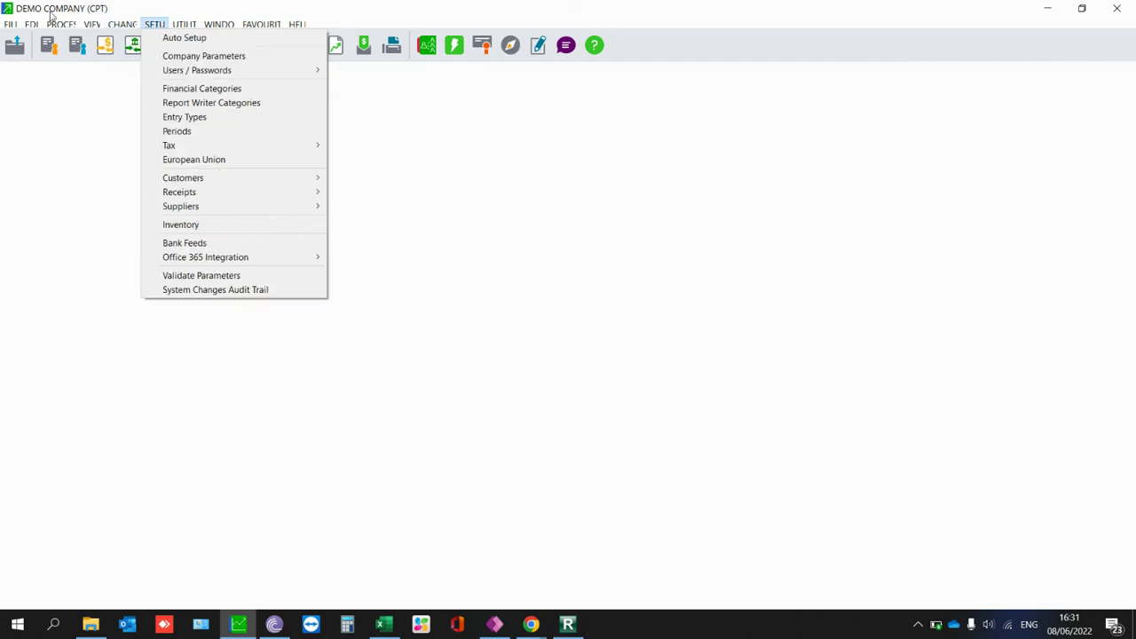
# Start Process > Count Inventory, declining to rebuild batch quantities
pyautogui.moveTo(72, 28)
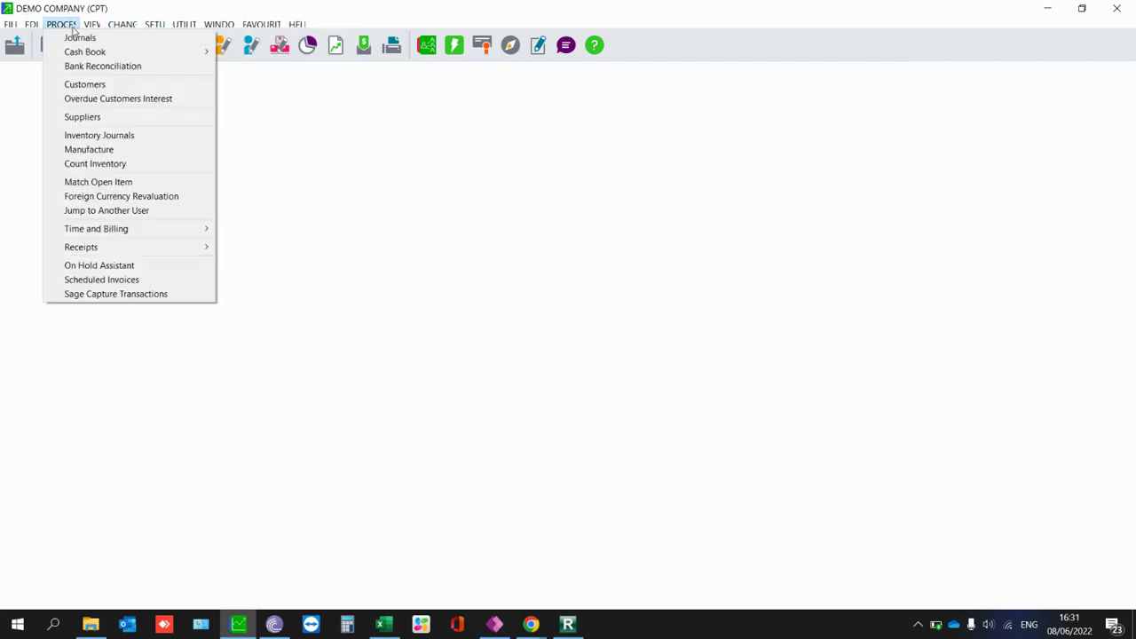
pyautogui.click(118, 167)
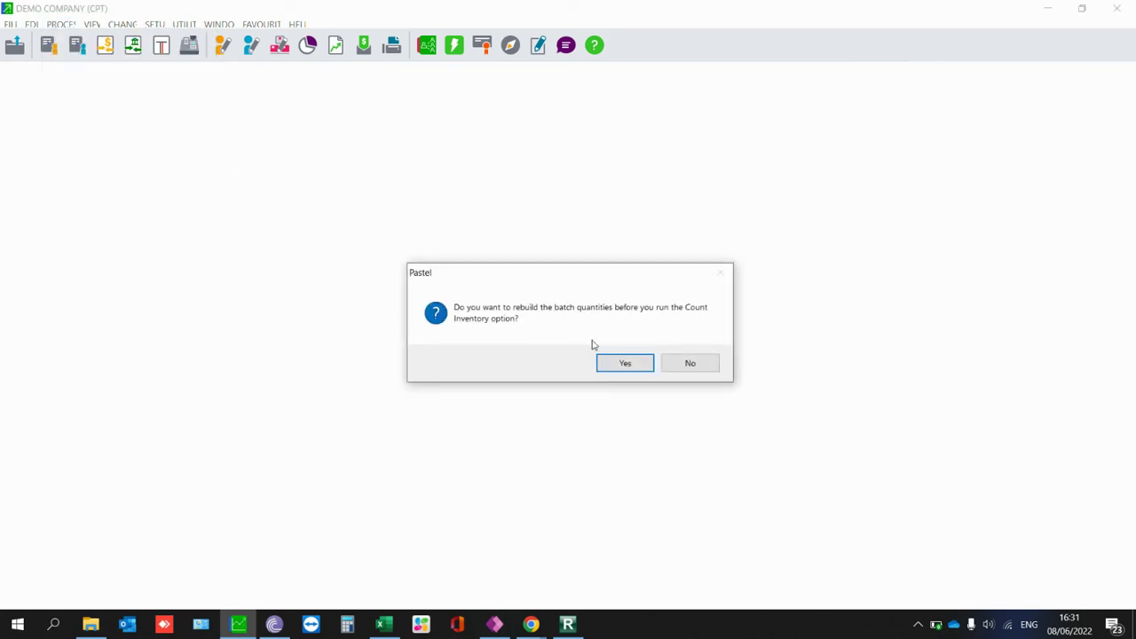
pyautogui.click(689, 363)
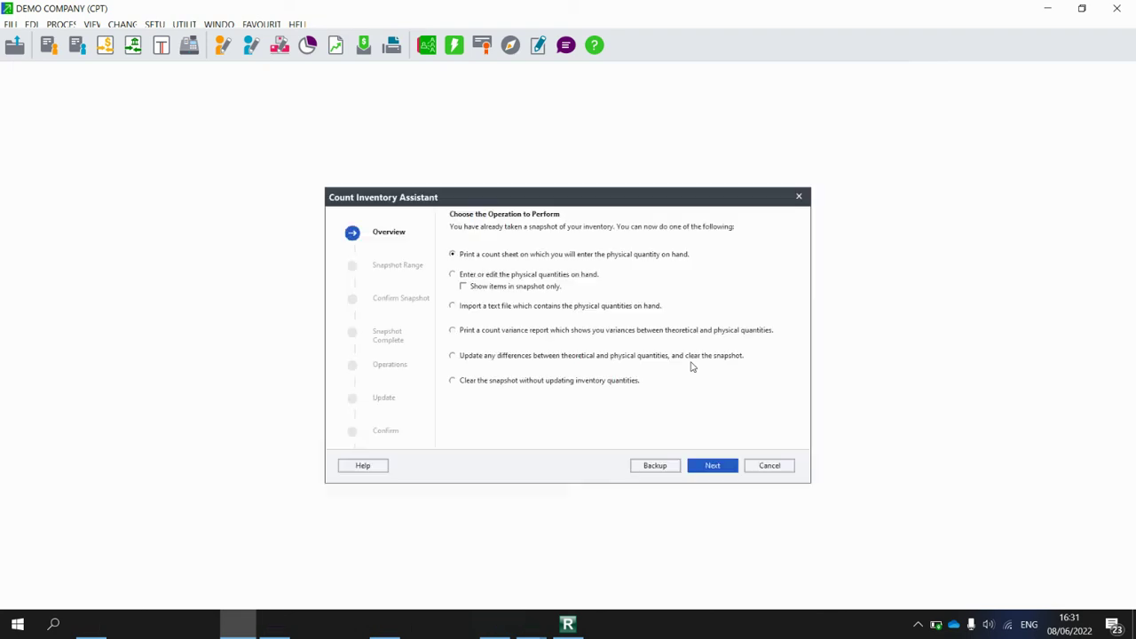